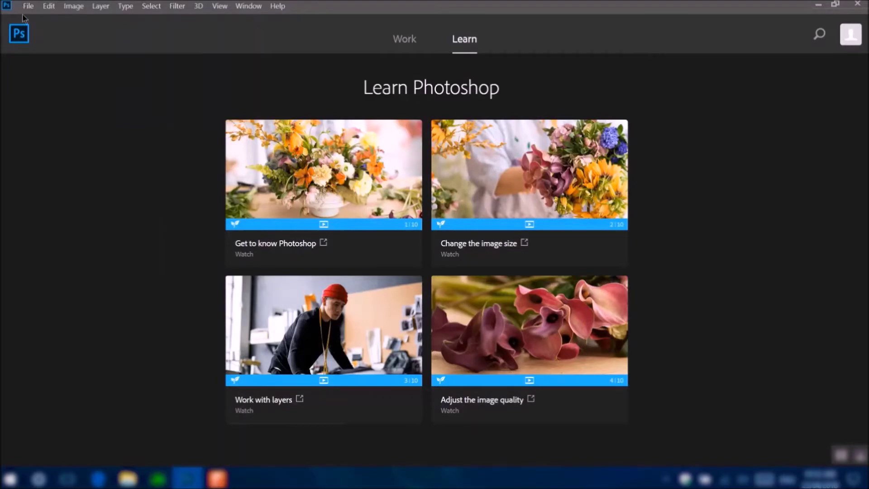
Create a new document 1280 pixels wide and 720 pixels high.
{"action": "left_click", "coordinate": [28, 6]}
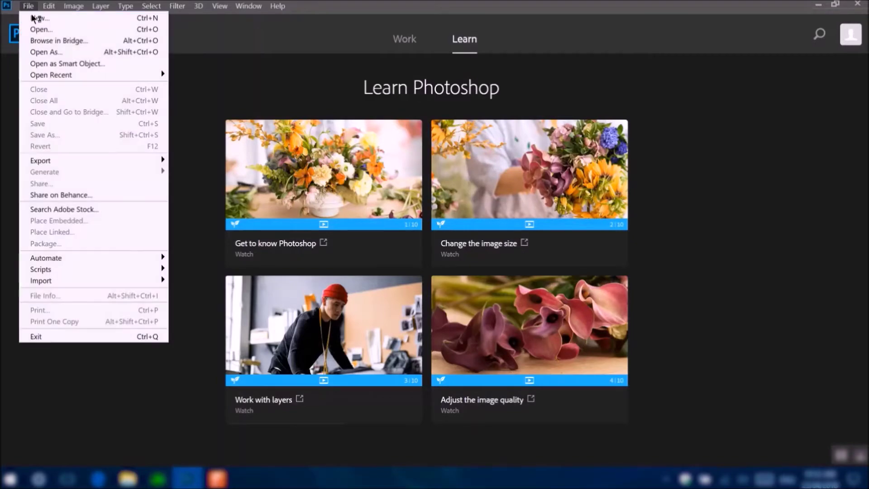
{"action": "left_click", "coordinate": [34, 17]}
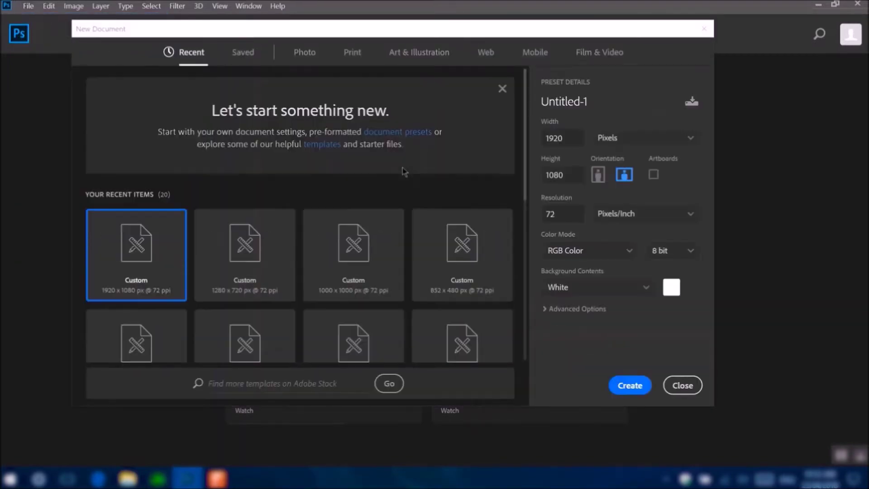
{"action": "type", "text": "1280"}
{"action": "key", "text": "Tab"}
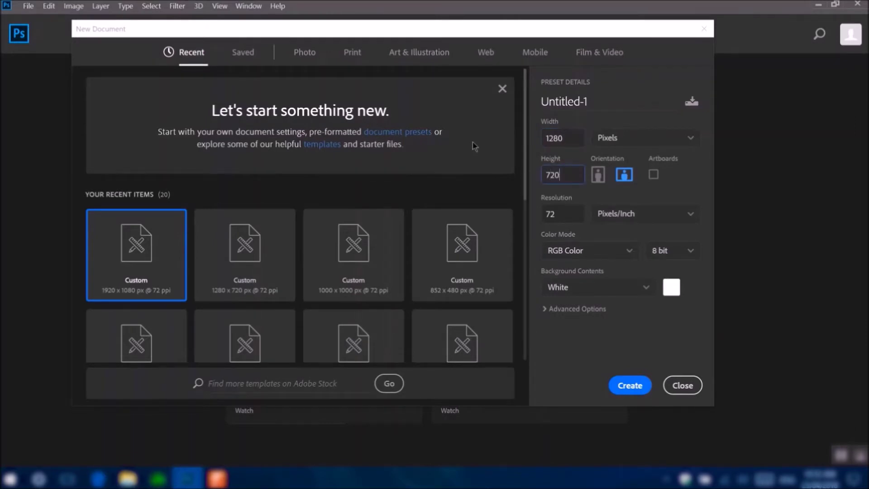
{"action": "left_click", "coordinate": [631, 386]}
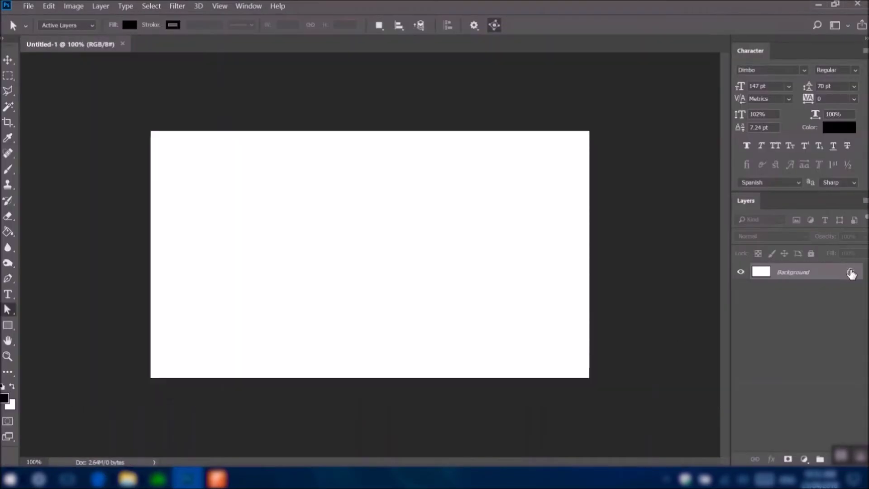
Unlock the background layer and clear its white fill so the canvas is transparent.
{"action": "left_click", "coordinate": [851, 274]}
{"action": "key", "text": "ctrl+a"}
{"action": "key", "text": "Delete"}
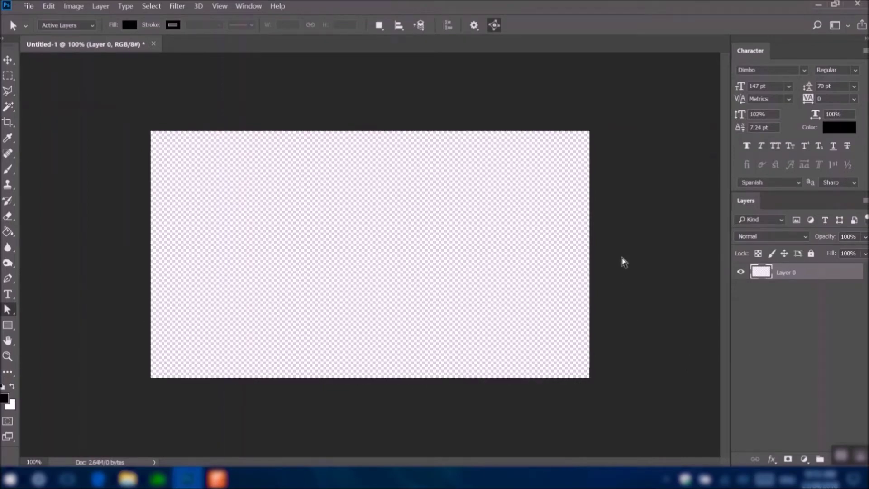
Open the logo PNG and copy its Battle Royale artwork into the middle of the Untitled-1 document.
{"action": "key", "text": "ctrl+o"}
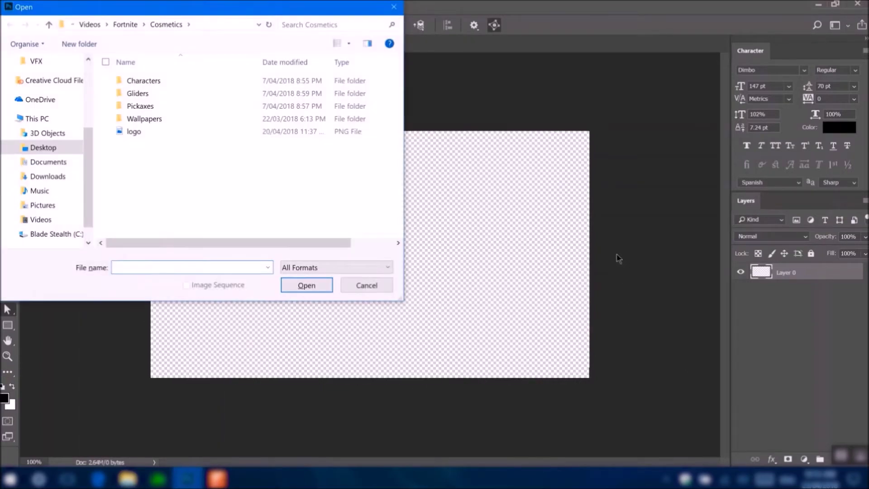
{"action": "double_click", "coordinate": [133, 184]}
{"action": "scroll", "coordinate": [401, 253], "scroll_direction": "up", "scroll_amount": 11}
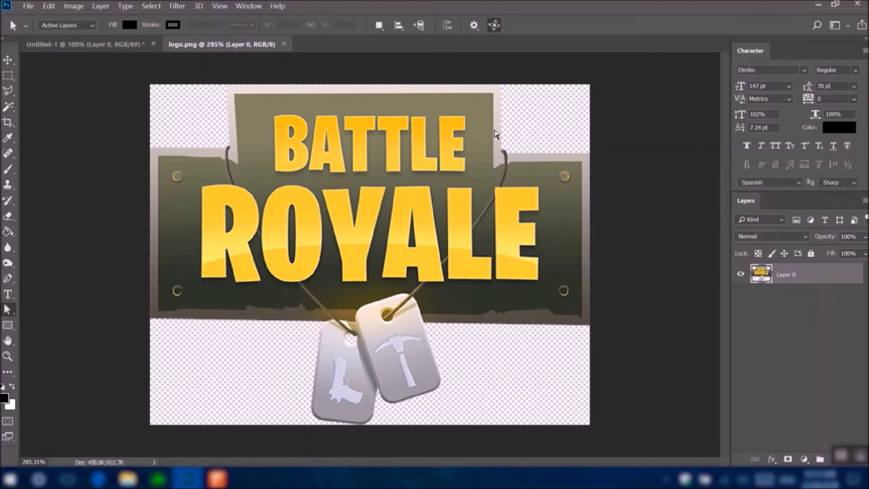
{"action": "left_click", "coordinate": [8, 59]}
{"action": "left_click_drag", "start_coordinate": [287, 197], "coordinate": [321, 242]}
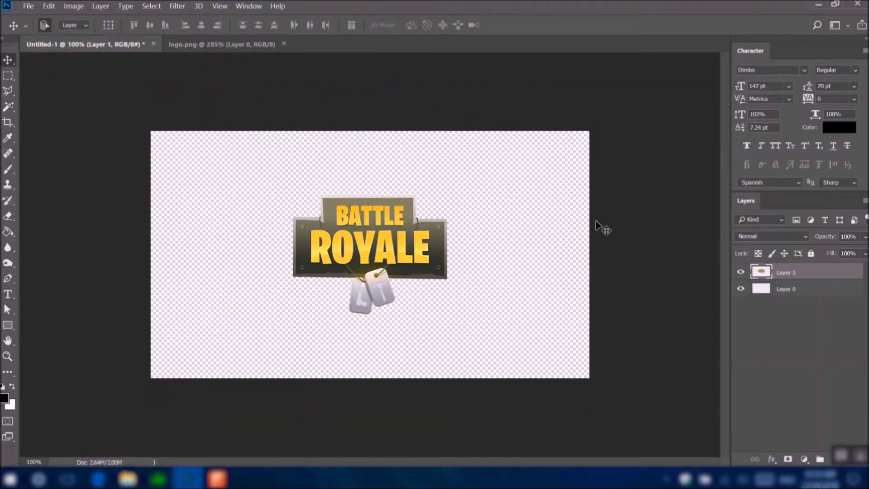
Scale the logo up to about 191% so it nearly fills the canvas height.
{"action": "key", "text": "ctrl+t"}
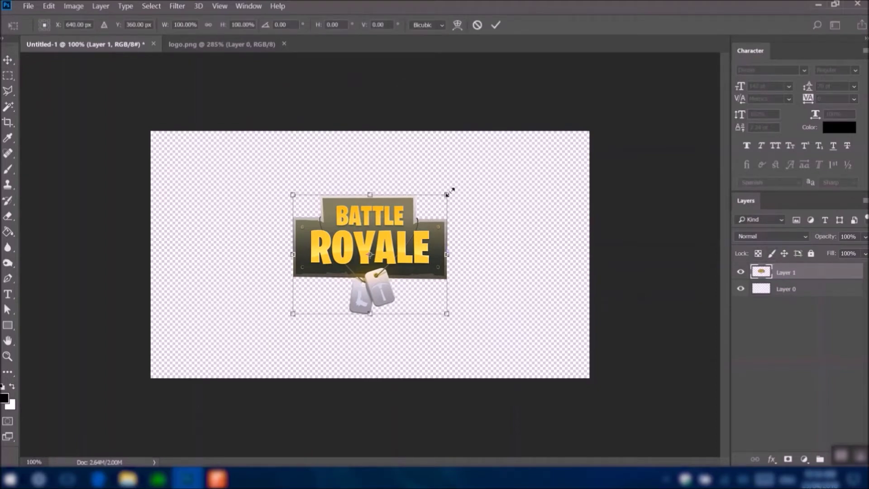
{"action": "left_click_drag", "start_coordinate": [447, 195], "coordinate": [515, 141]}
{"action": "key", "text": "ctrl+z"}
{"action": "left_click_drag", "start_coordinate": [293, 313], "coordinate": [222, 369]}
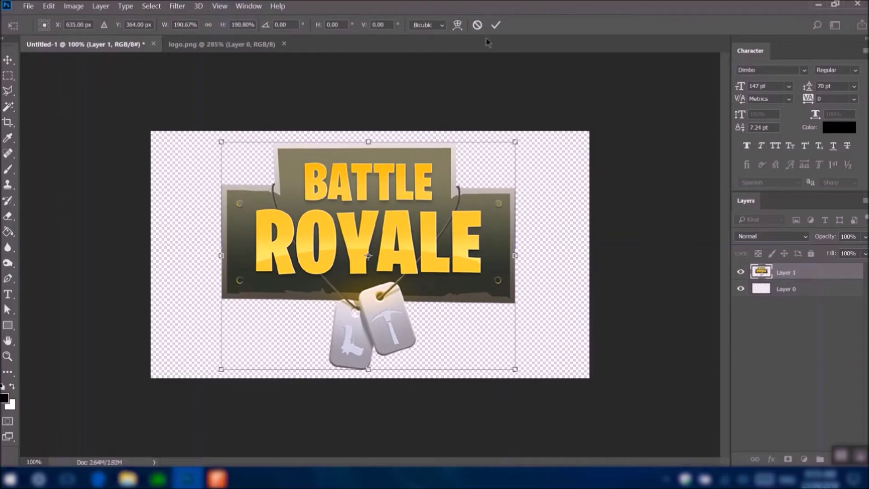
{"action": "left_click", "coordinate": [495, 25]}
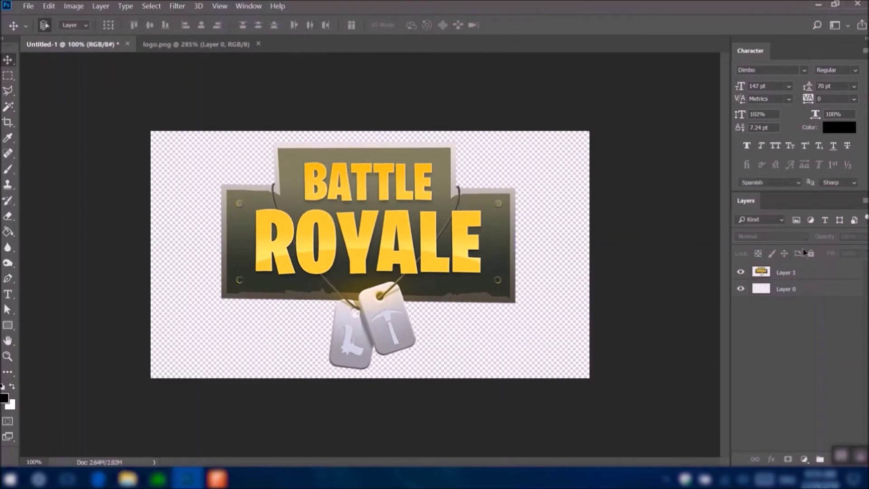
Rename the logo layer to Board and delete the empty Layer 0.
{"action": "double_click", "coordinate": [781, 274]}
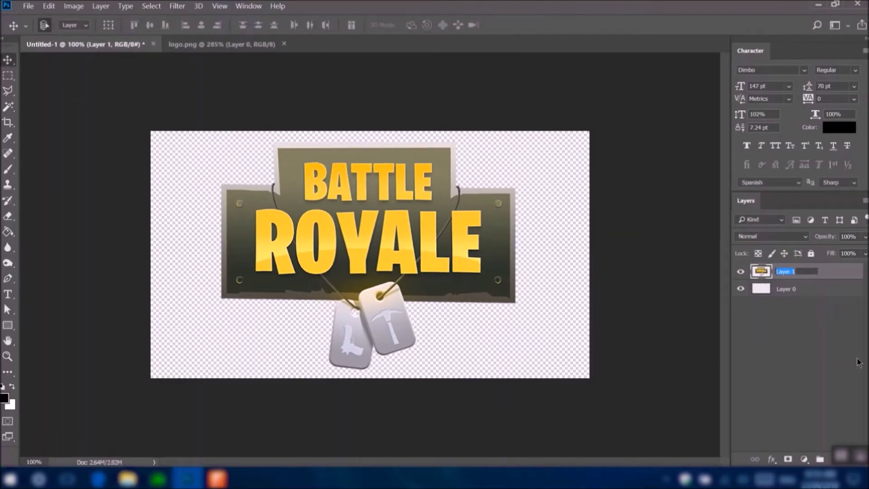
{"action": "type", "text": "Board"}
{"action": "left_click", "coordinate": [829, 292]}
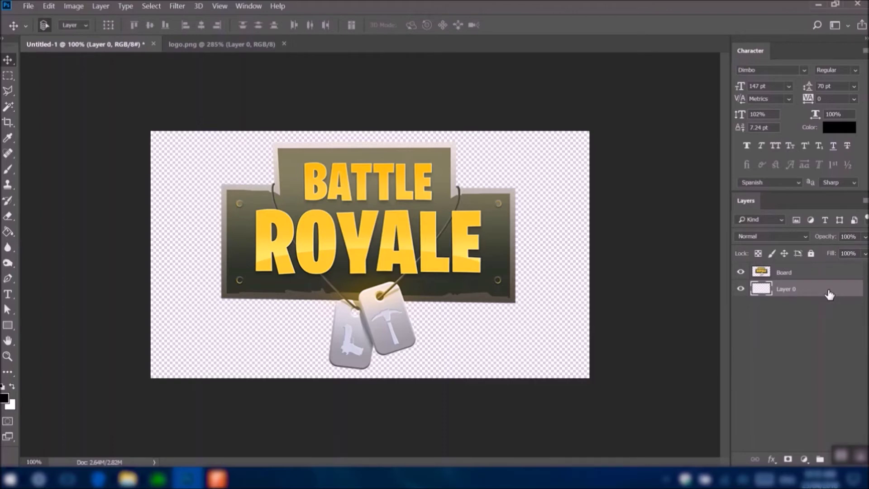
{"action": "key", "text": "Delete"}
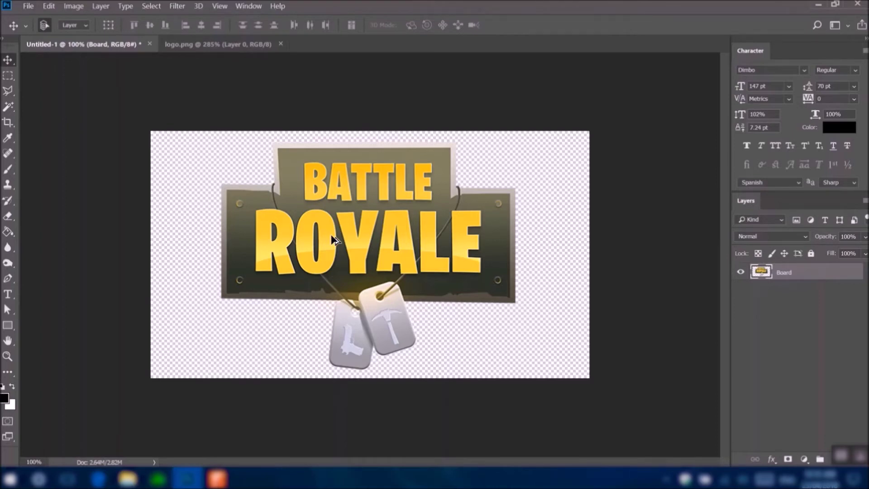
Cover the word BATTLE by stretching a narrow strip of the plain board beside it across the upper board.
{"action": "scroll", "coordinate": [335, 240], "scroll_direction": "up", "scroll_amount": 3}
{"action": "left_click", "coordinate": [8, 75]}
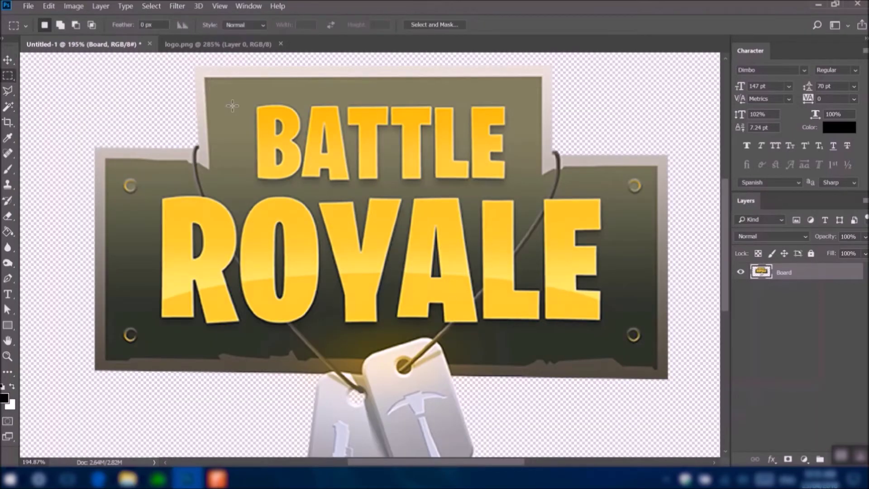
{"action": "scroll", "coordinate": [215, 150], "scroll_direction": "up", "scroll_amount": 3}
{"action": "scroll", "coordinate": [411, 176], "scroll_direction": "up", "scroll_amount": 2}
{"action": "left_click_drag", "start_coordinate": [446, 232], "coordinate": [379, 256]}
{"action": "left_click_drag", "start_coordinate": [148, 129], "coordinate": [196, 283]}
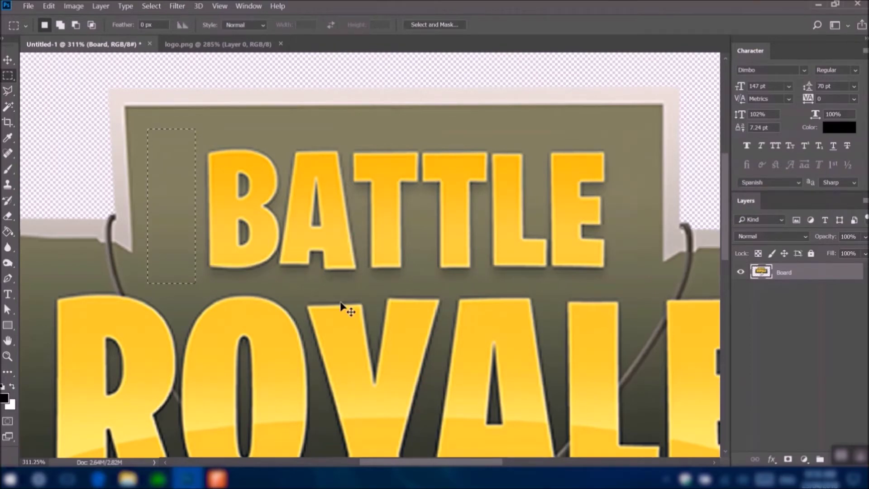
{"action": "key", "text": "ctrl+t"}
{"action": "left_click_drag", "start_coordinate": [195, 206], "coordinate": [631, 198]}
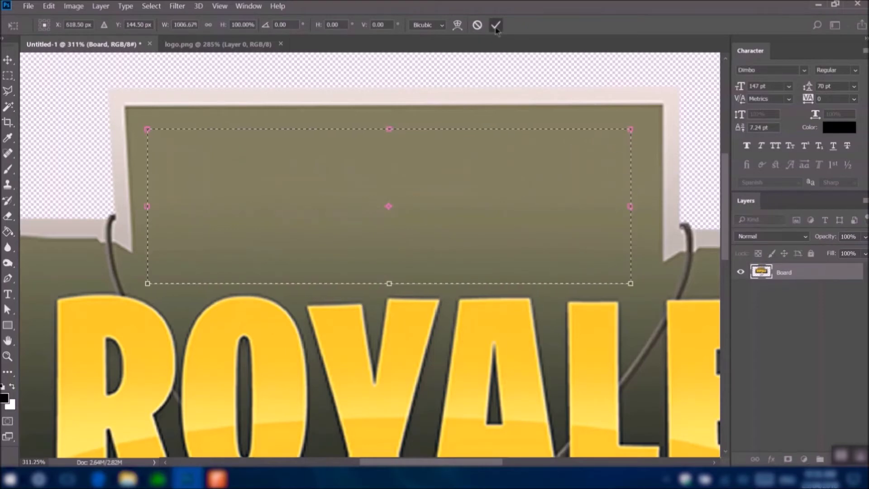
{"action": "left_click", "coordinate": [495, 26]}
{"action": "key", "text": "ctrl+d"}
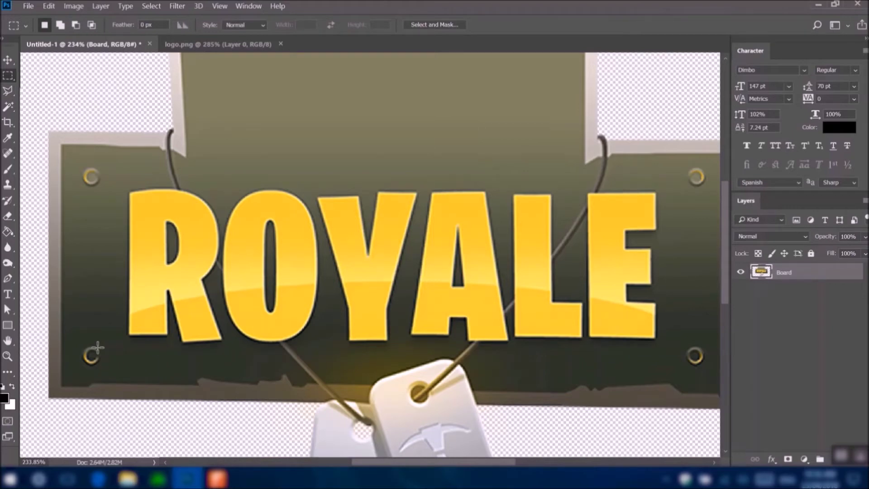
Cover the word ROYALE by stretching a thin strip of the board from beside the R across the lower board.
{"action": "left_click_drag", "start_coordinate": [108, 349], "coordinate": [123, 184]}
{"action": "key", "text": "ctrl+t"}
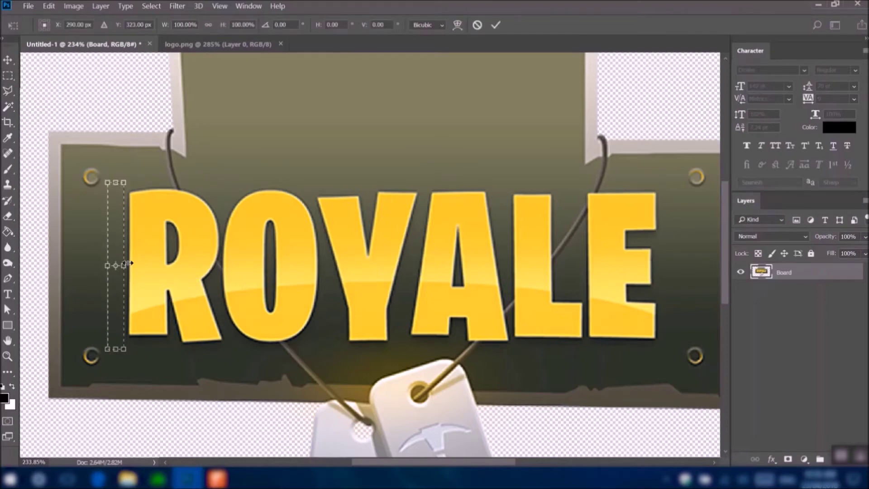
{"action": "left_click_drag", "start_coordinate": [130, 261], "coordinate": [682, 229]}
{"action": "key", "text": "Return"}
{"action": "key", "text": "ctrl+d"}
{"action": "scroll", "coordinate": [489, 306], "scroll_direction": "down", "scroll_amount": 2}
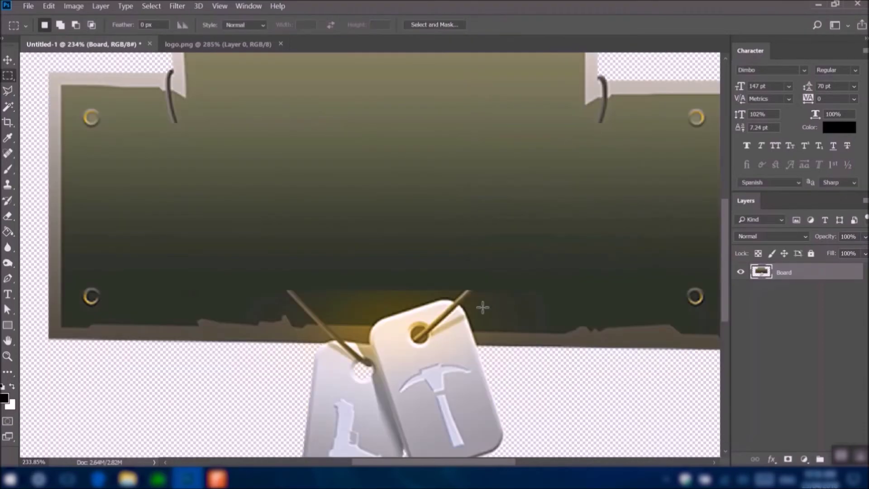
{"action": "scroll", "coordinate": [398, 308], "scroll_direction": "up", "scroll_amount": 2}
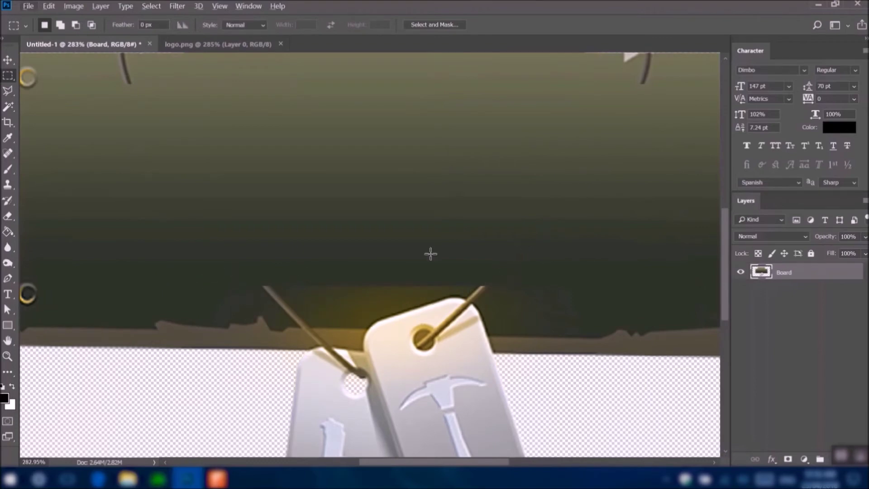
Set up the Brush tool with a 28 px size and 100% hardness.
{"action": "left_click", "coordinate": [8, 168]}
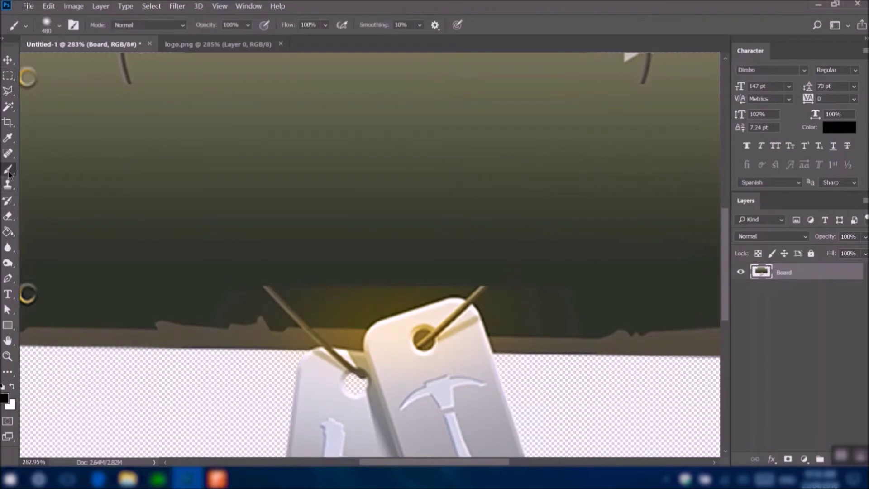
{"action": "right_click", "coordinate": [198, 192]}
{"action": "left_click_drag", "start_coordinate": [279, 221], "coordinate": [268, 222]}
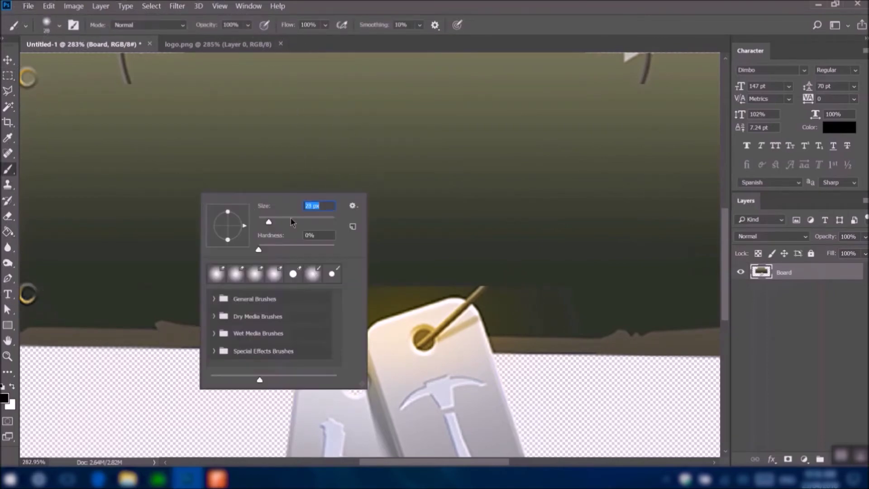
{"action": "left_click", "coordinate": [277, 247]}
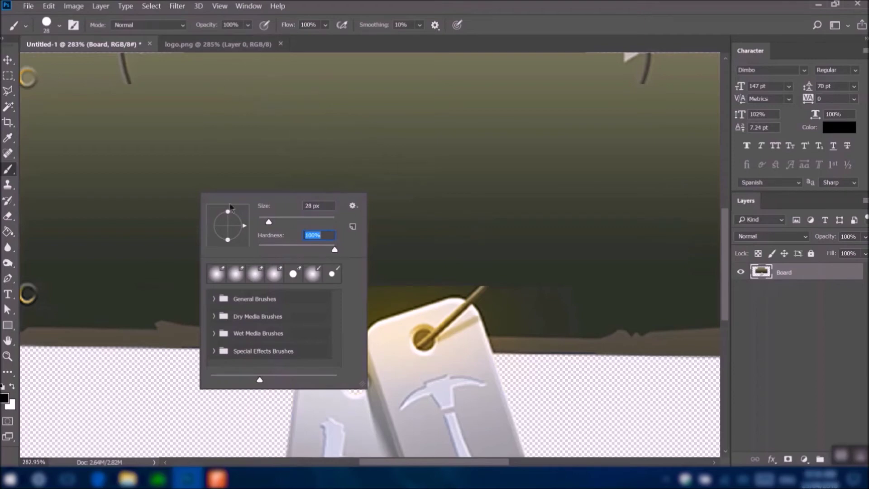
{"action": "key", "text": "Return"}
Sample the dark green board colour and paint over the string and yellow glow beside the dog tags.
{"action": "scroll", "coordinate": [351, 321], "scroll_direction": "up", "scroll_amount": 5}
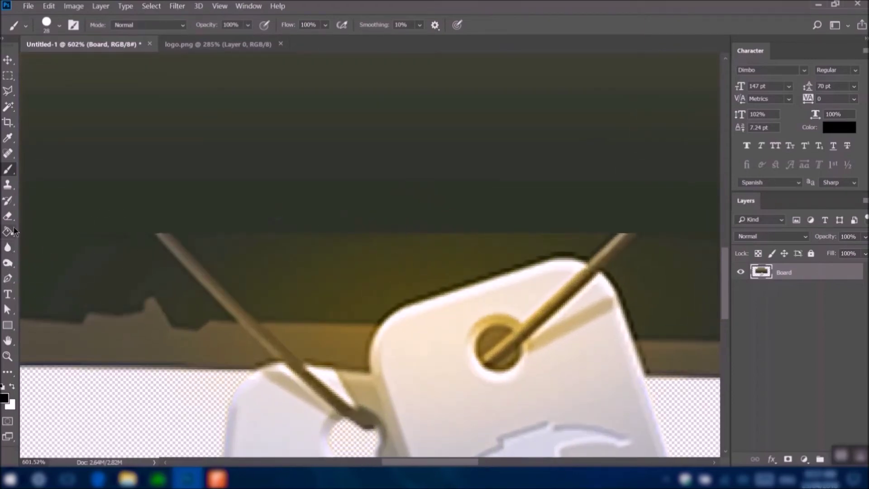
{"action": "left_click", "coordinate": [8, 138]}
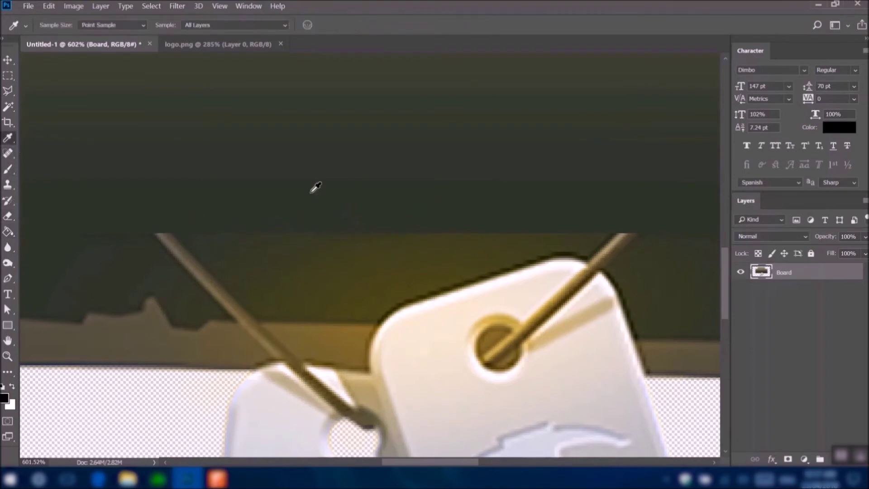
{"action": "left_click", "coordinate": [271, 211]}
{"action": "left_click", "coordinate": [4, 398]}
{"action": "left_click", "coordinate": [706, 76]}
{"action": "key", "text": "b"}
{"action": "mouse_move", "coordinate": [234, 281]}
{"action": "left_mouse_down"}
{"action": "mouse_move", "coordinate": [285, 232]}
{"action": "mouse_move", "coordinate": [330, 246]}
{"action": "mouse_move", "coordinate": [382, 239]}
{"action": "mouse_move", "coordinate": [371, 264]}
{"action": "mouse_move", "coordinate": [413, 250]}
{"action": "mouse_move", "coordinate": [426, 262]}
{"action": "mouse_move", "coordinate": [501, 237]}
{"action": "mouse_move", "coordinate": [589, 227]}
{"action": "mouse_move", "coordinate": [655, 315]}
{"action": "mouse_move", "coordinate": [298, 292]}
{"action": "left_mouse_up"}
{"action": "left_click_drag", "start_coordinate": [126, 311], "coordinate": [312, 282]}
Reduce the brush to 18 px and paint over the remaining yellow glow along the dog tags' upper edge.
{"action": "right_click", "coordinate": [295, 228]}
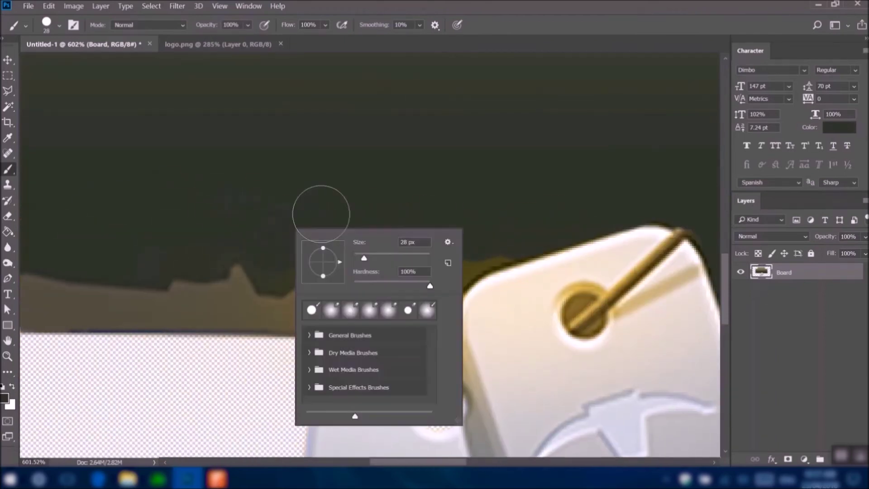
{"action": "key", "text": "shift+Down"}
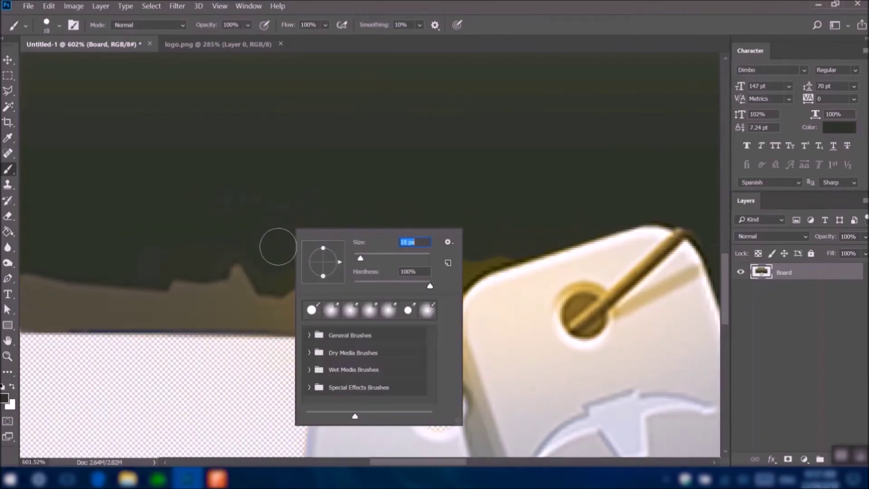
{"action": "key", "text": "Return"}
{"action": "left_click_drag", "start_coordinate": [302, 267], "coordinate": [529, 257]}
{"action": "key", "text": "ctrl+z"}
{"action": "left_click_drag", "start_coordinate": [374, 272], "coordinate": [271, 276]}
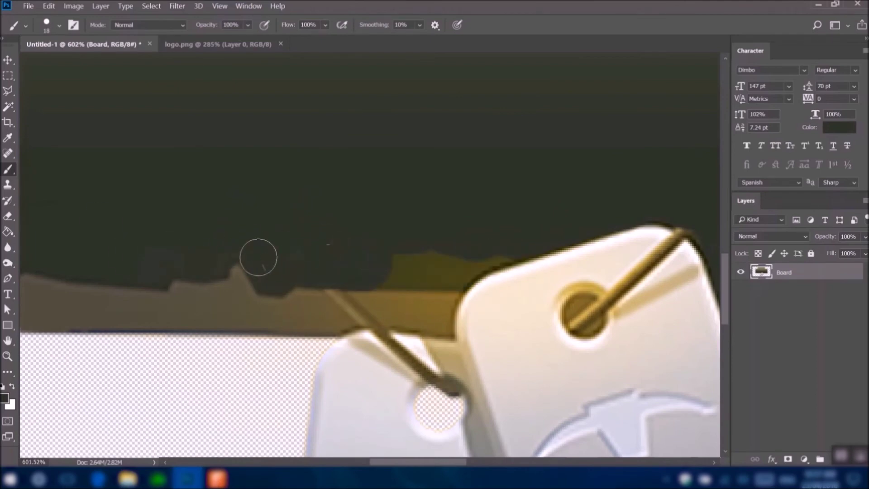
{"action": "scroll", "coordinate": [134, 241], "scroll_direction": "right", "scroll_amount": 4}
{"action": "left_click_drag", "start_coordinate": [196, 258], "coordinate": [274, 264]}
{"action": "scroll", "coordinate": [275, 266], "scroll_direction": "up", "scroll_amount": 5}
{"action": "mouse_move", "coordinate": [142, 275]}
{"action": "left_mouse_down"}
{"action": "mouse_move", "coordinate": [215, 269]}
{"action": "mouse_move", "coordinate": [402, 217]}
{"action": "left_mouse_up"}
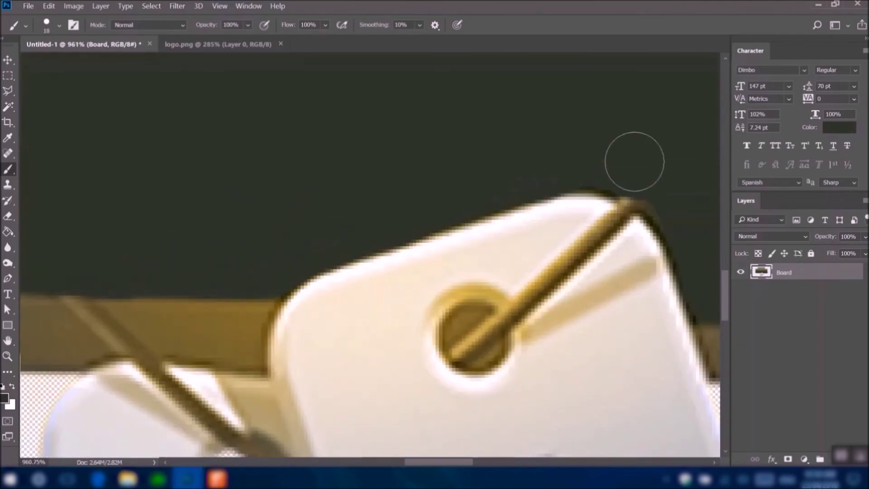
Sample the olive board colour and paint out the part of the left string hanging over the board.
{"action": "scroll", "coordinate": [616, 155], "scroll_direction": "down", "scroll_amount": 8}
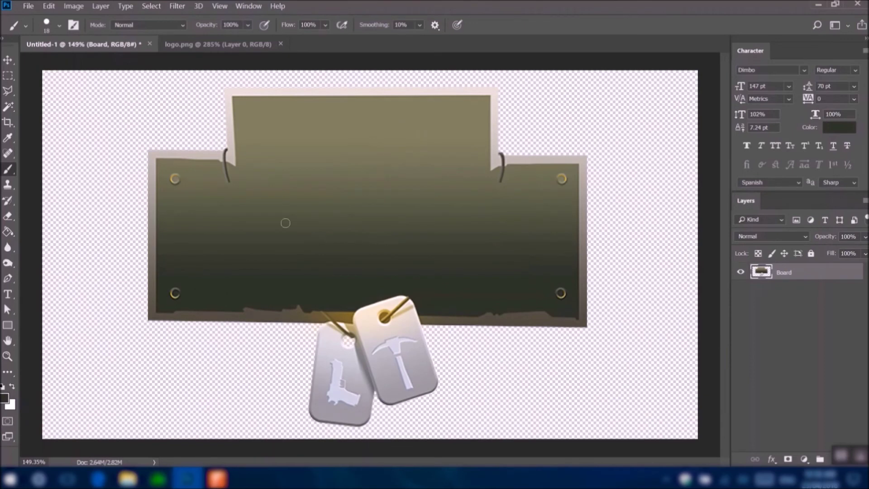
{"action": "scroll", "coordinate": [230, 186], "scroll_direction": "up", "scroll_amount": 8}
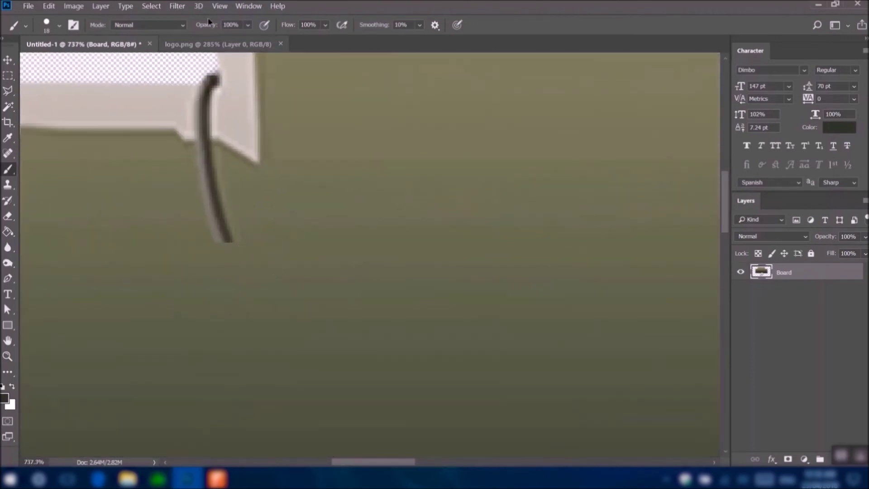
{"action": "scroll", "coordinate": [276, 313], "scroll_direction": "up", "scroll_amount": 3}
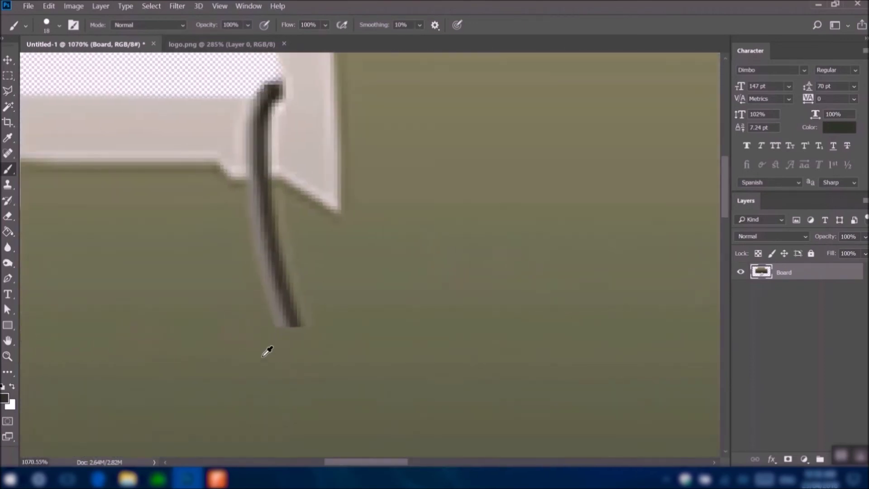
{"action": "scroll", "coordinate": [267, 352], "scroll_direction": "up", "scroll_amount": 1}
{"action": "left_click", "coordinate": [242, 246], "text": "alt"}
{"action": "mouse_move", "coordinate": [243, 247]}
{"action": "left_mouse_down"}
{"action": "mouse_move", "coordinate": [291, 291]}
{"action": "mouse_move", "coordinate": [249, 194]}
{"action": "mouse_move", "coordinate": [261, 165]}
{"action": "left_mouse_up"}
{"action": "right_click", "coordinate": [365, 225]}
{"action": "left_click", "coordinate": [270, 289]}
{"action": "scroll", "coordinate": [433, 236], "scroll_direction": "down", "scroll_amount": 14}
{"action": "scroll", "coordinate": [516, 195], "scroll_direction": "up", "scroll_amount": 3}
Paint out the part of the right string hanging over the board.
{"action": "left_click_drag", "start_coordinate": [516, 194], "coordinate": [201, 214]}
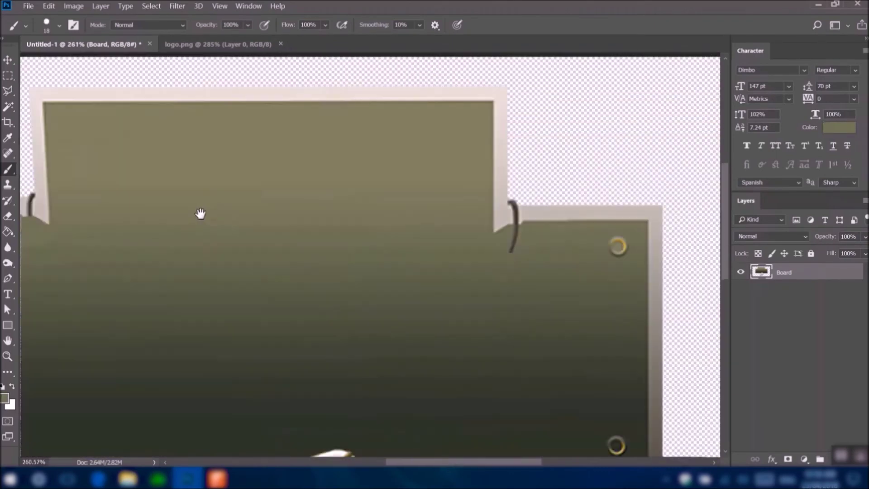
{"action": "scroll", "coordinate": [561, 238], "scroll_direction": "up", "scroll_amount": 14}
{"action": "key", "text": "e"}
{"action": "key", "text": "b"}
{"action": "left_click_drag", "start_coordinate": [380, 264], "coordinate": [378, 209]}
Sample the beige frame colour and paint over the string remnants on the board's frame.
{"action": "key", "text": "m"}
{"action": "key", "text": "b"}
{"action": "left_click", "coordinate": [471, 148], "text": "alt"}
{"action": "mouse_move", "coordinate": [418, 132]}
{"action": "left_mouse_down"}
{"action": "mouse_move", "coordinate": [378, 146]}
{"action": "mouse_move", "coordinate": [378, 156]}
{"action": "left_mouse_up"}
{"action": "scroll", "coordinate": [379, 156], "scroll_direction": "down", "scroll_amount": 14}
{"action": "scroll", "coordinate": [245, 156], "scroll_direction": "up", "scroll_amount": 16}
{"action": "left_click", "coordinate": [312, 138]}
{"action": "left_click_drag", "start_coordinate": [396, 99], "coordinate": [380, 299]}
Set the Eraser to a 10 px size and 100% opacity.
{"action": "key", "text": "e"}
{"action": "right_click", "coordinate": [242, 163]}
{"action": "left_click_drag", "start_coordinate": [311, 193], "coordinate": [307, 193]}
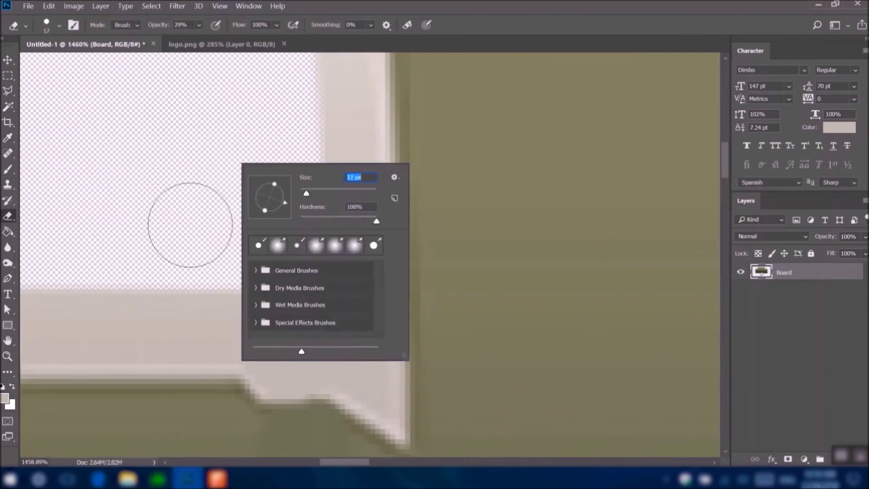
{"action": "left_click", "coordinate": [190, 225]}
{"action": "right_click", "coordinate": [248, 199]}
{"action": "type", "text": "10"}
{"action": "key", "text": "Return"}
{"action": "left_click", "coordinate": [312, 269]}
{"action": "left_click_drag", "start_coordinate": [160, 25], "coordinate": [198, 28]}
Erase the leftover string and paint outside the board's frame.
{"action": "scroll", "coordinate": [279, 218], "scroll_direction": "down", "scroll_amount": 12}
{"action": "scroll", "coordinate": [404, 190], "scroll_direction": "up", "scroll_amount": 10}
{"action": "left_click_drag", "start_coordinate": [371, 206], "coordinate": [398, 199]}
{"action": "key", "text": "ctrl+0"}
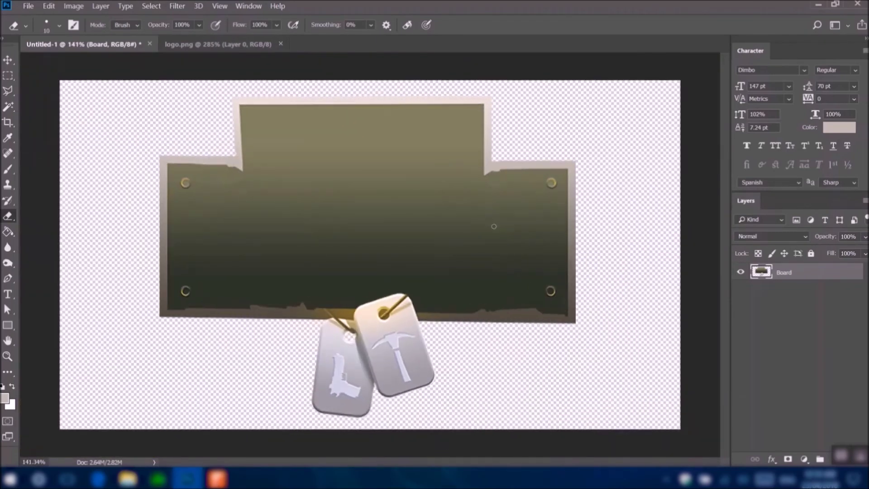
Add the text YOUR in the Dimbo font on the board.
{"action": "left_click", "coordinate": [15, 297]}
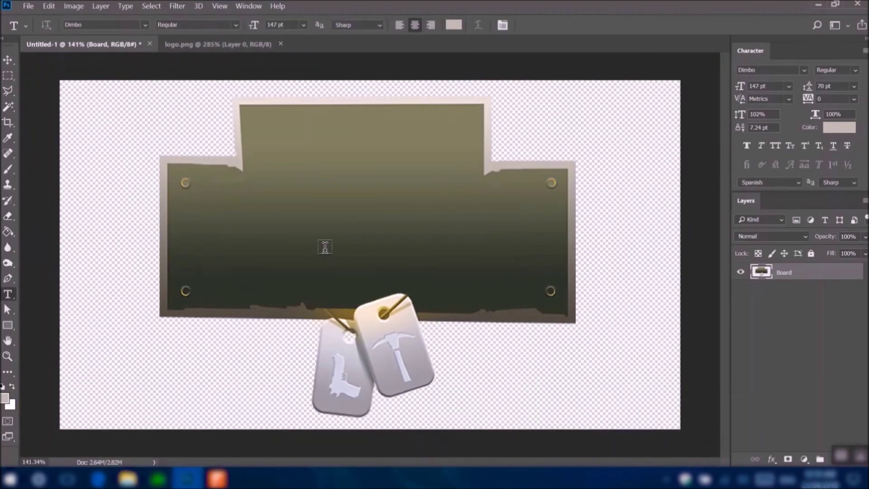
{"action": "left_click", "coordinate": [342, 226]}
{"action": "type", "text": "Your"}
{"action": "key", "text": "BackSpace"}
{"action": "key", "text": "BackSpace"}
{"action": "key", "text": "BackSpace"}
{"action": "type", "text": "OUR"}
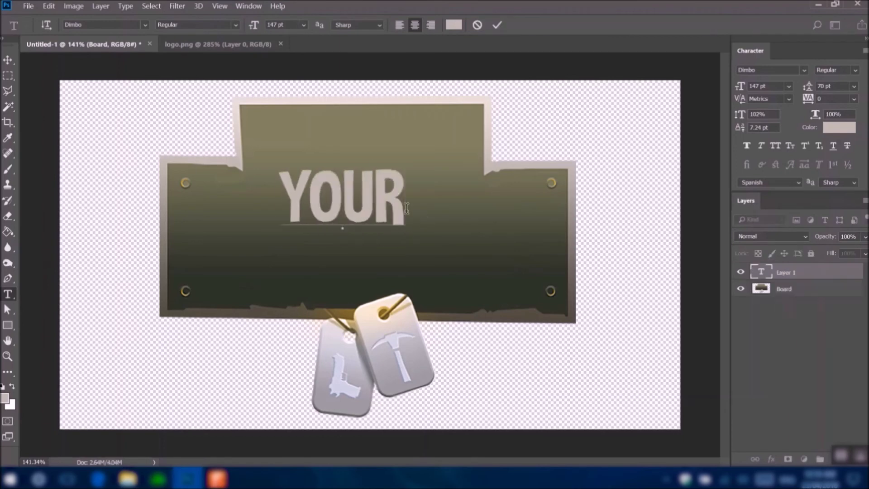
Recolour the YOUR text white and increase its font size.
{"action": "key", "text": "ctrl+a"}
{"action": "left_click", "coordinate": [452, 25]}
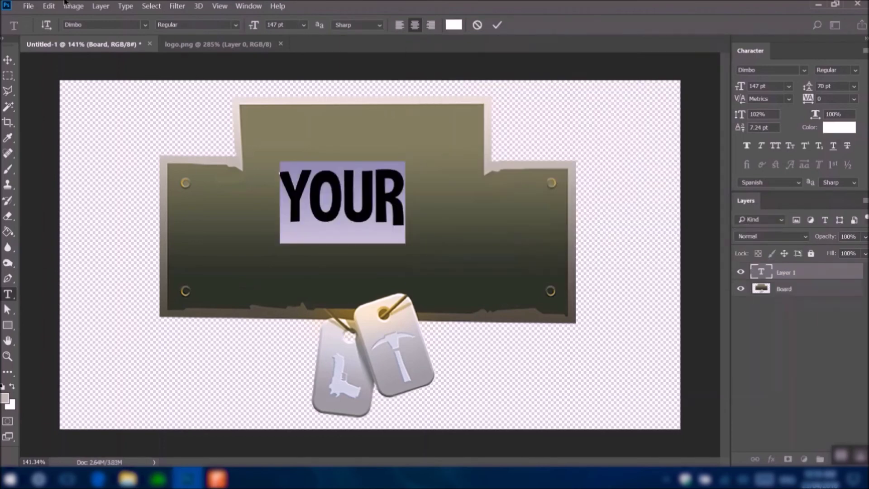
{"action": "left_click_drag", "start_coordinate": [254, 24], "coordinate": [275, 25]}
Add the white text NAME at 281 pt and place it on the lower board beneath YOUR.
{"action": "left_click_drag", "start_coordinate": [408, 264], "coordinate": [427, 235]}
{"action": "type", "text": "E"}
{"action": "key", "text": "ctrl+a"}
{"action": "left_click_drag", "start_coordinate": [255, 24], "coordinate": [300, 29]}
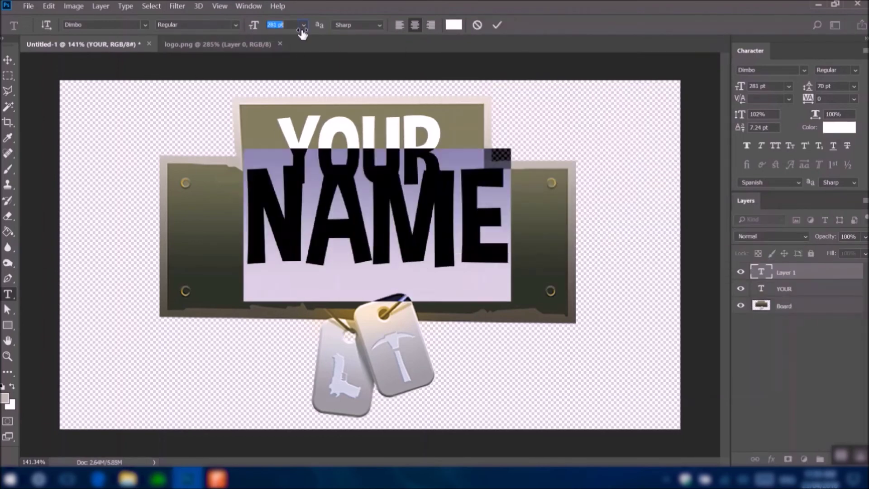
{"action": "left_click_drag", "start_coordinate": [386, 325], "coordinate": [371, 339]}
{"action": "key", "text": "ctrl+Return"}
{"action": "key", "text": "a"}
{"action": "scroll", "coordinate": [530, 162], "scroll_direction": "down", "scroll_amount": 3}
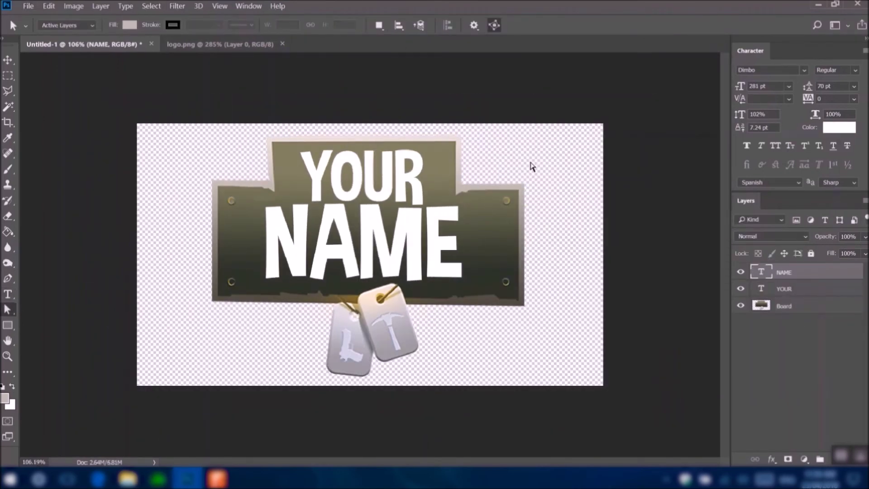